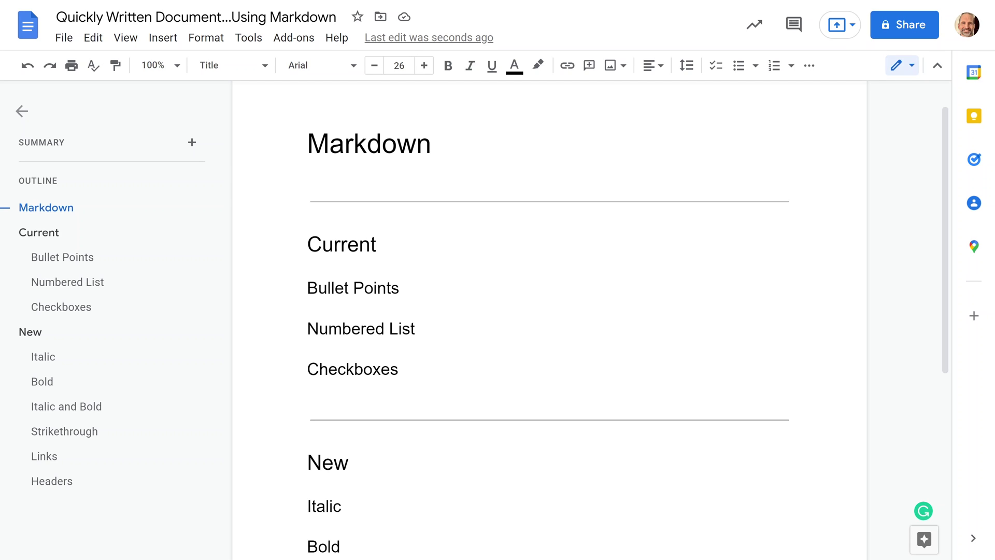
Highlight parts of the Bullet Points, Numbered List and Checkboxes headings.
drag(343, 288, 392, 287)
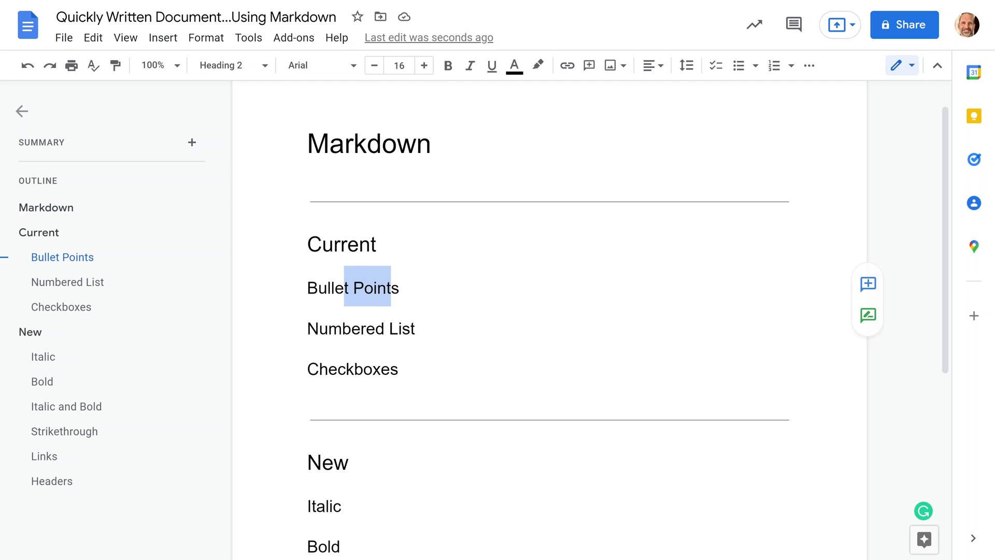
drag(351, 329, 398, 328)
drag(346, 369, 408, 369)
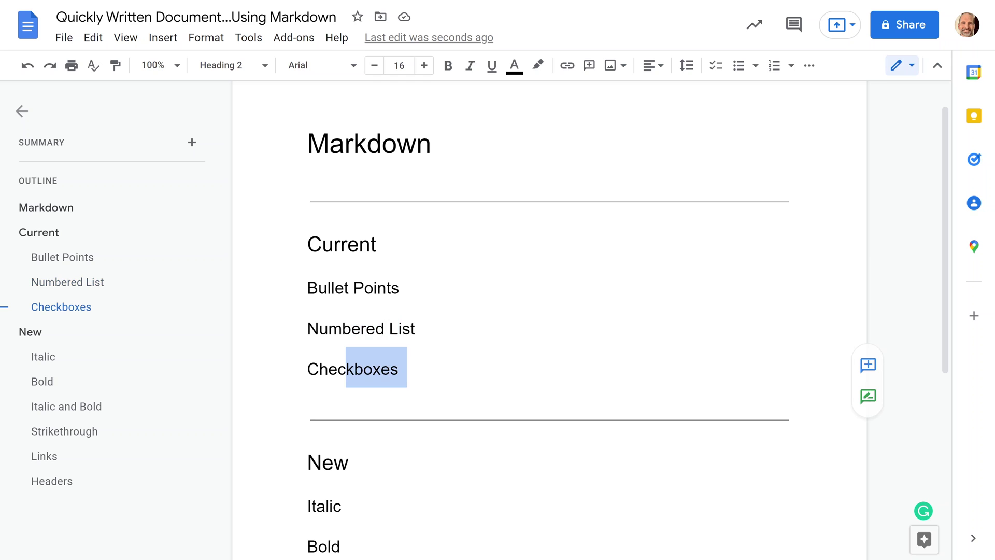
scroll(549, 311, down, 4)
scroll(549, 311, up, 3)
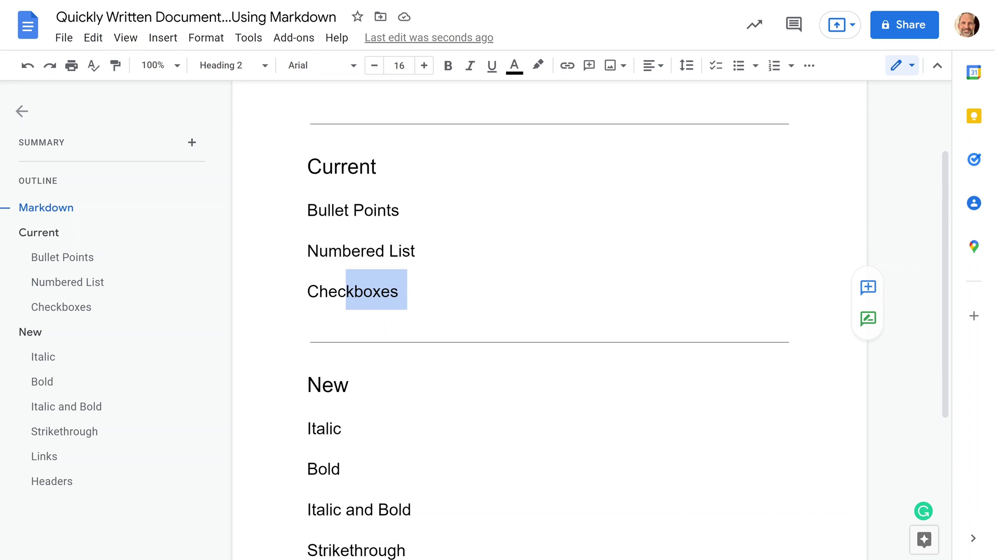
click(391, 291)
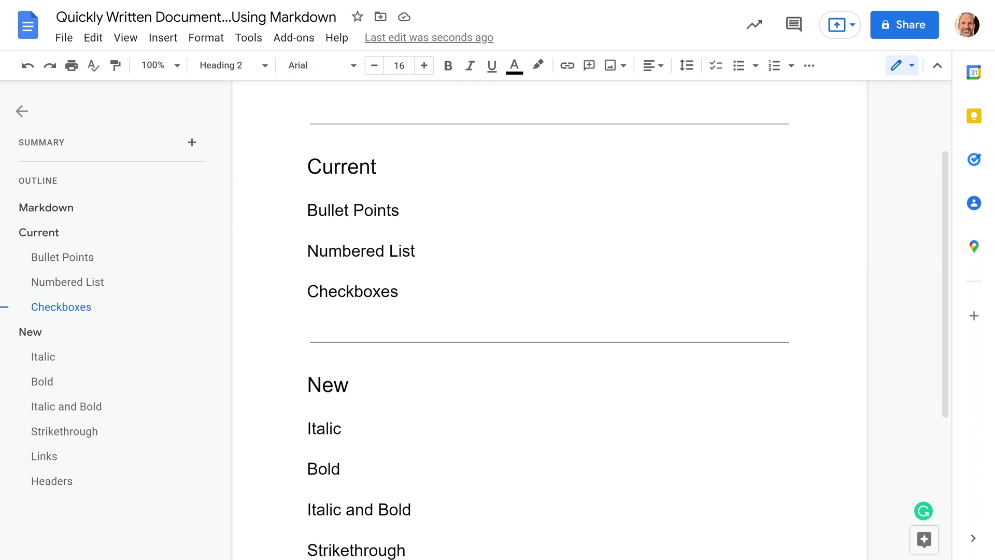
Toggle automatic Markdown detection off and back on in Preferences, leaving it enabled.
click(263, 52)
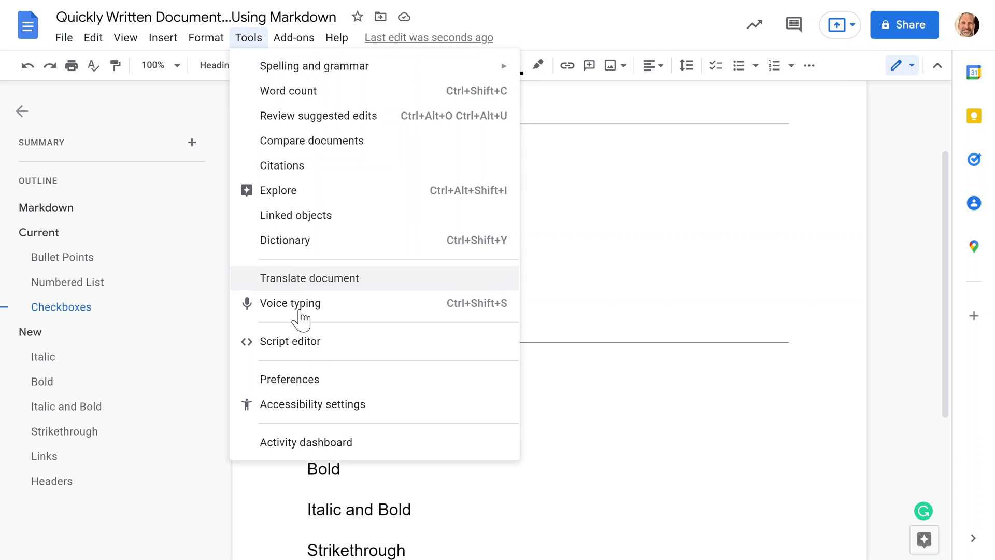
click(315, 379)
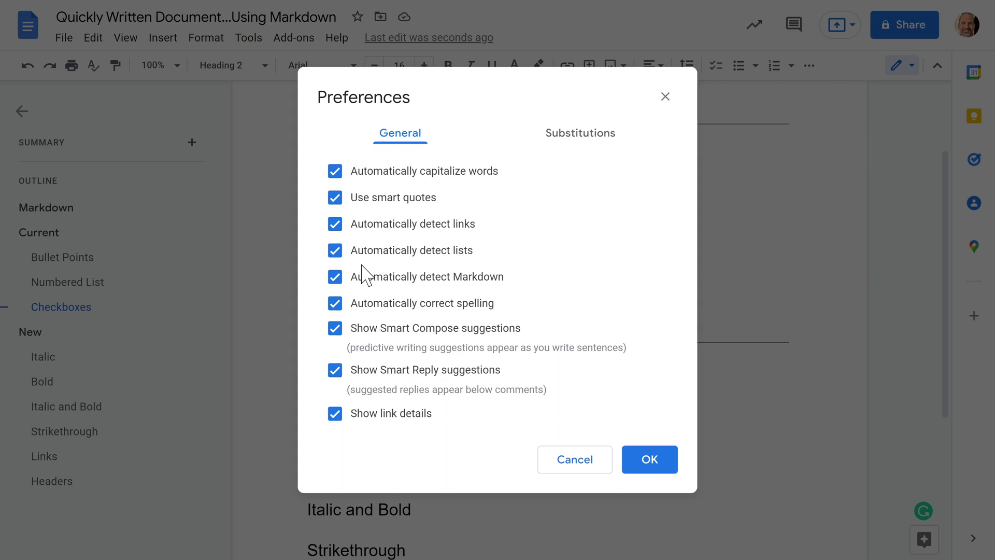
click(460, 283)
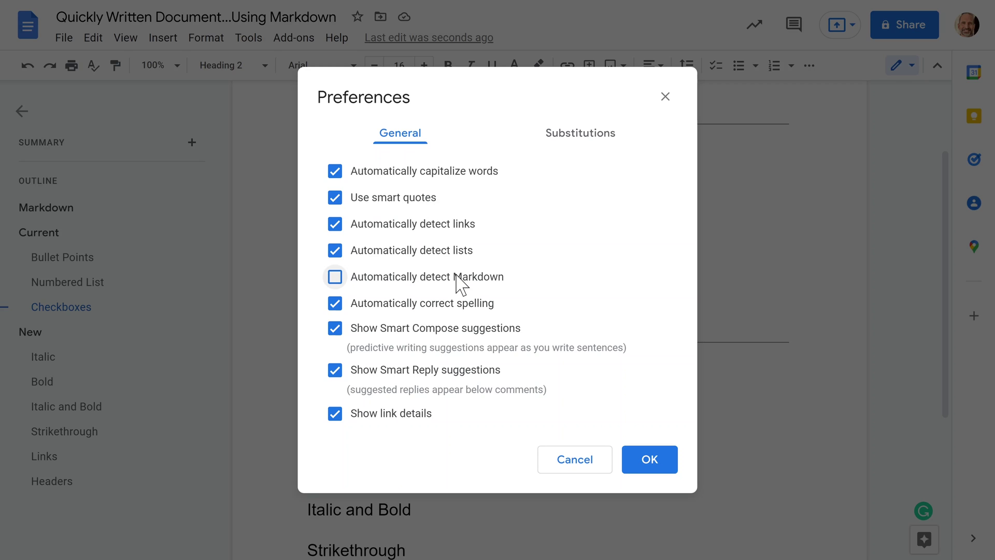
click(456, 275)
click(667, 462)
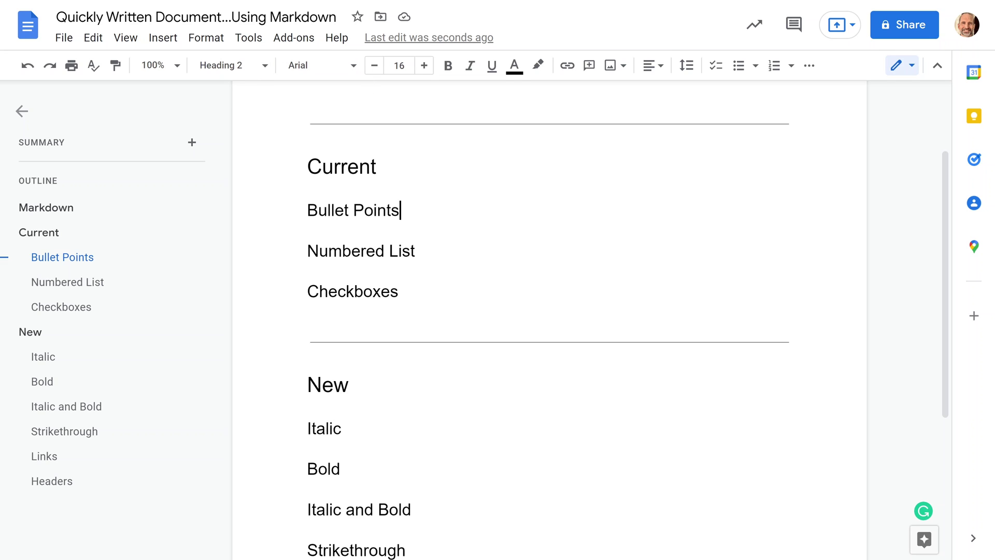
Under Bullet Points, type '* First item' and 'Second item' as a bulleted list.
key(Return)
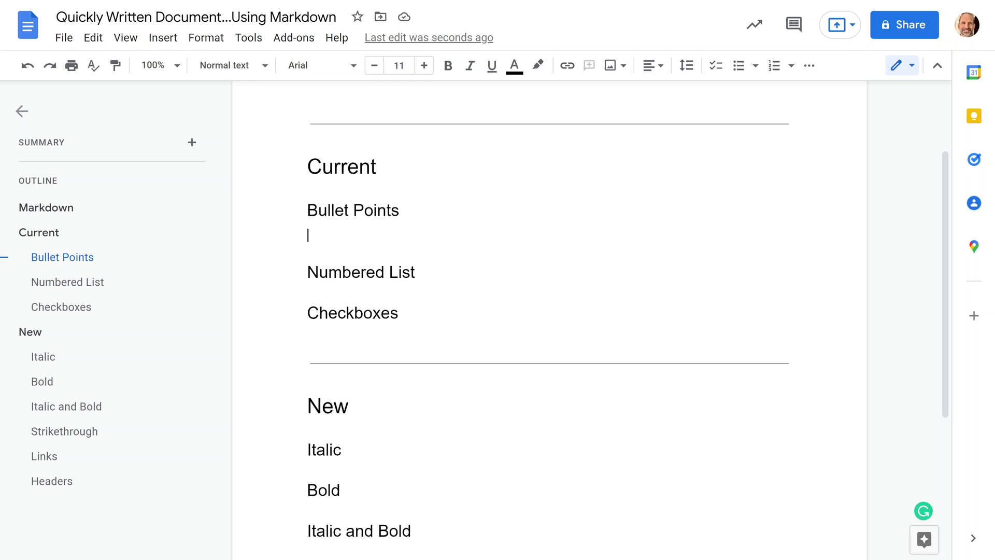
scroll(549, 311, down, 1)
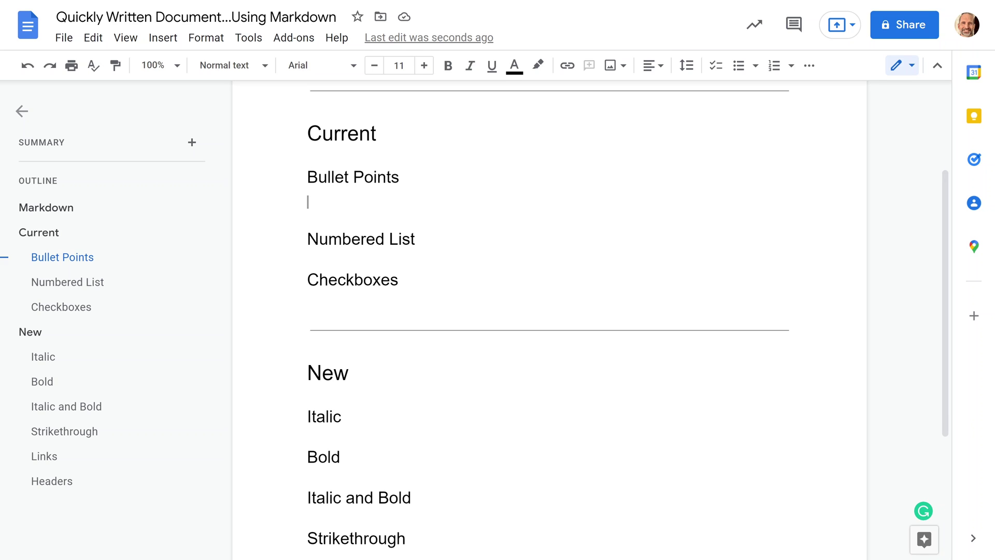
text(*)
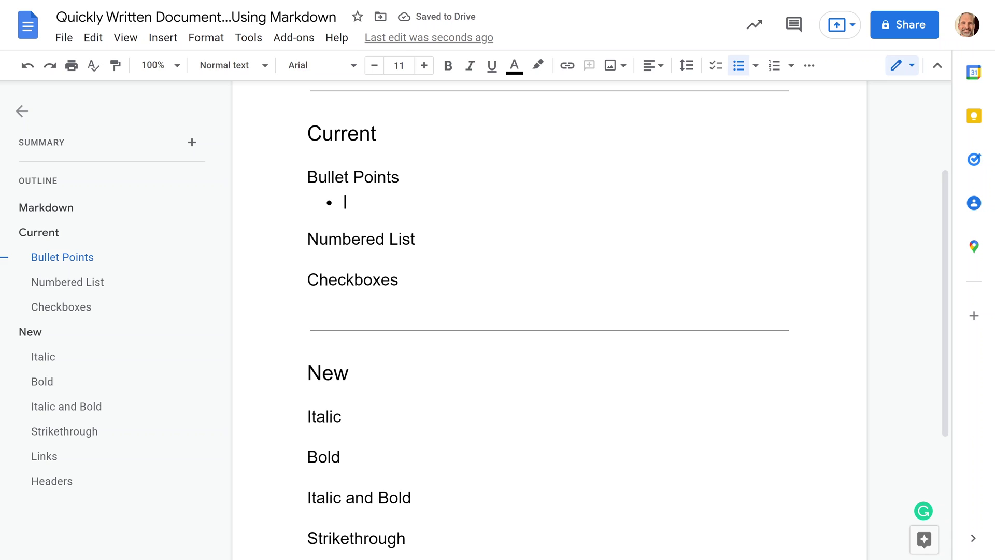
text( First item)
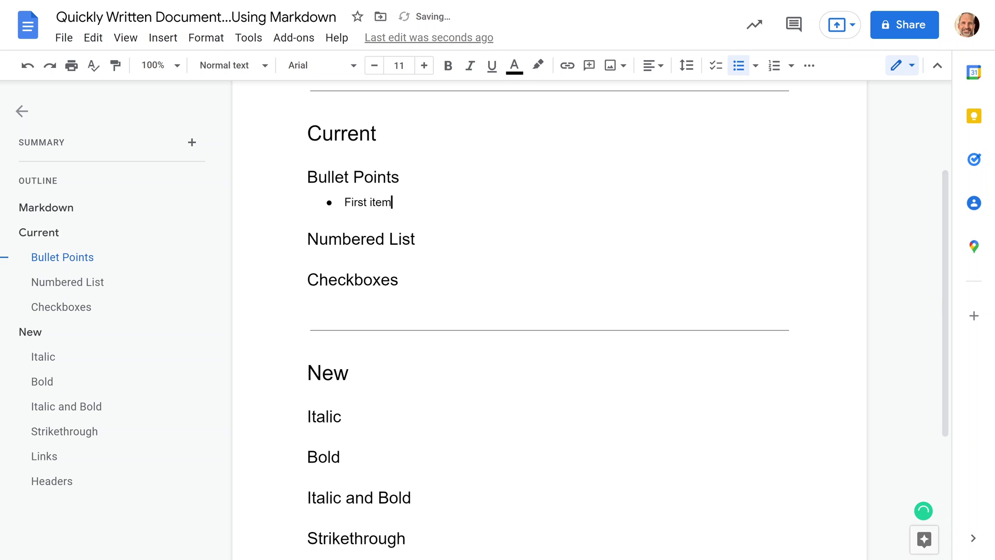
key(Return)
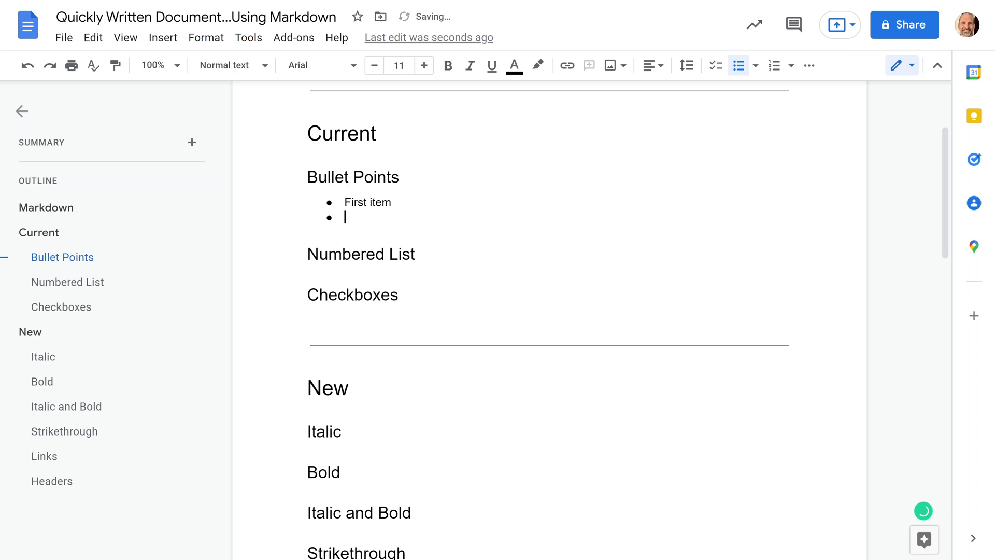
text(Second item)
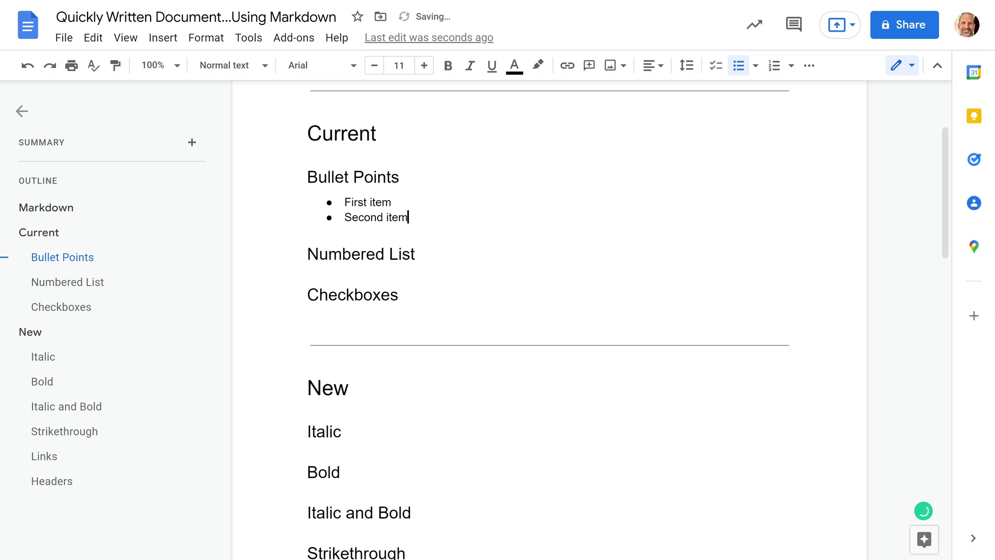
Under Numbered List, enter '1. First item', 'Second', and an indented 'Sub item' beneath Second.
click(412, 254)
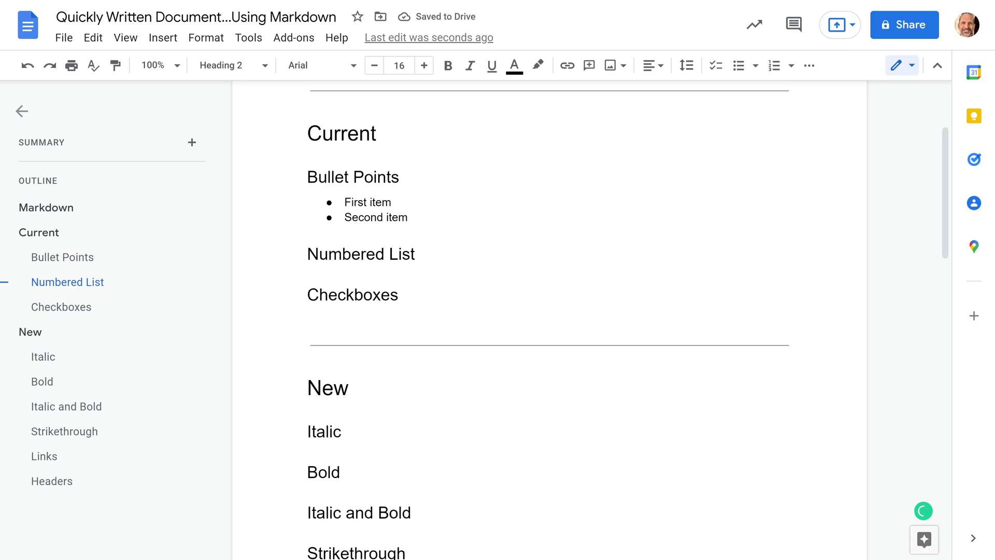
click(416, 254)
key(Return)
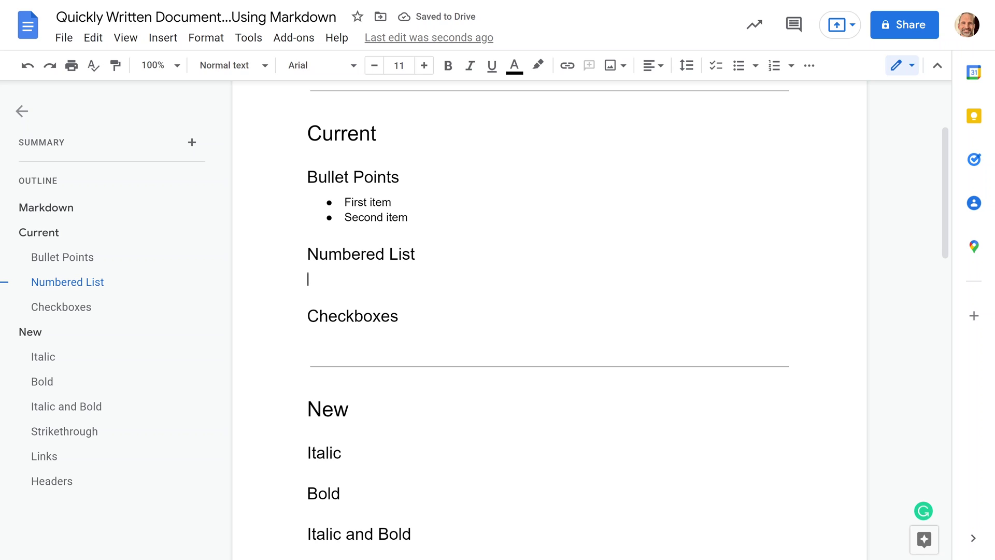
text(1.)
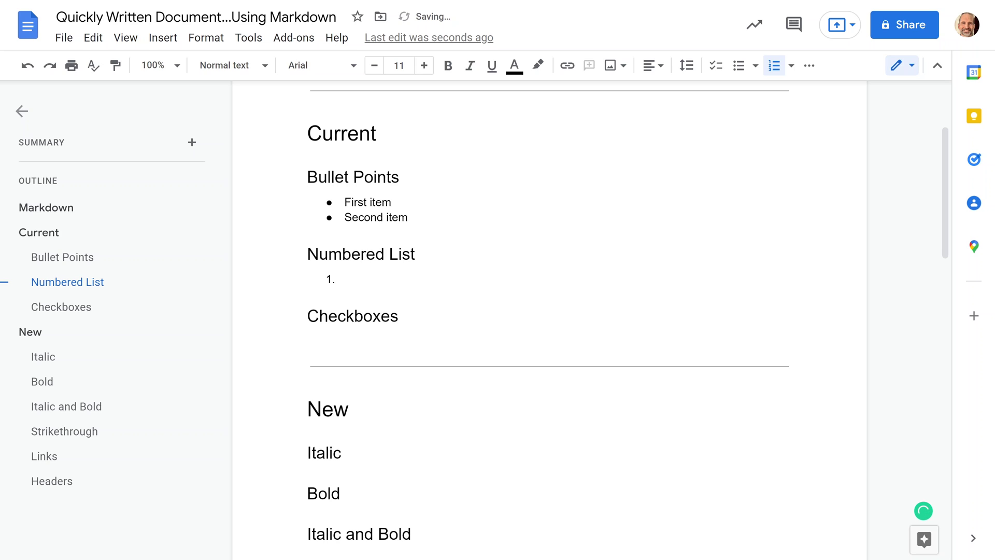
text( First item)
key(Return)
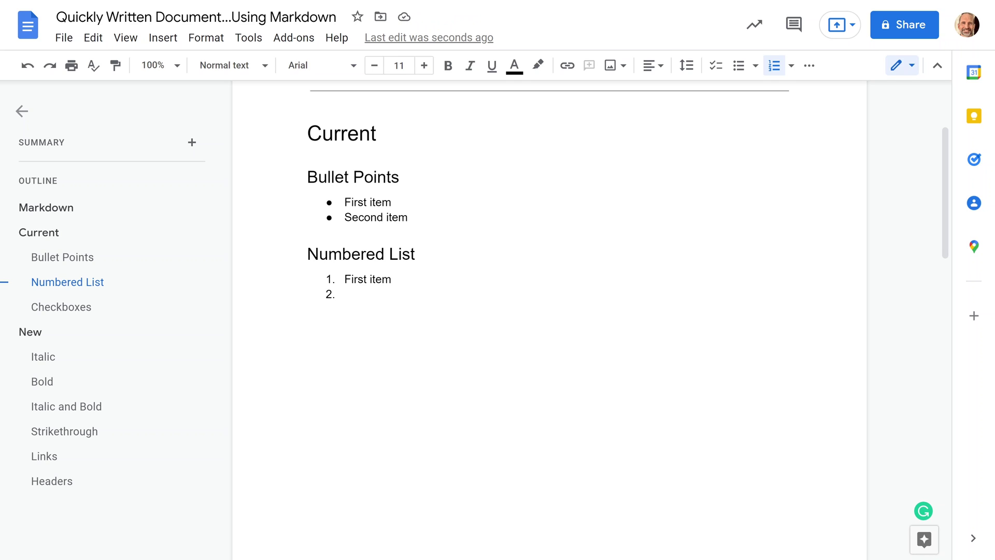
text(Second)
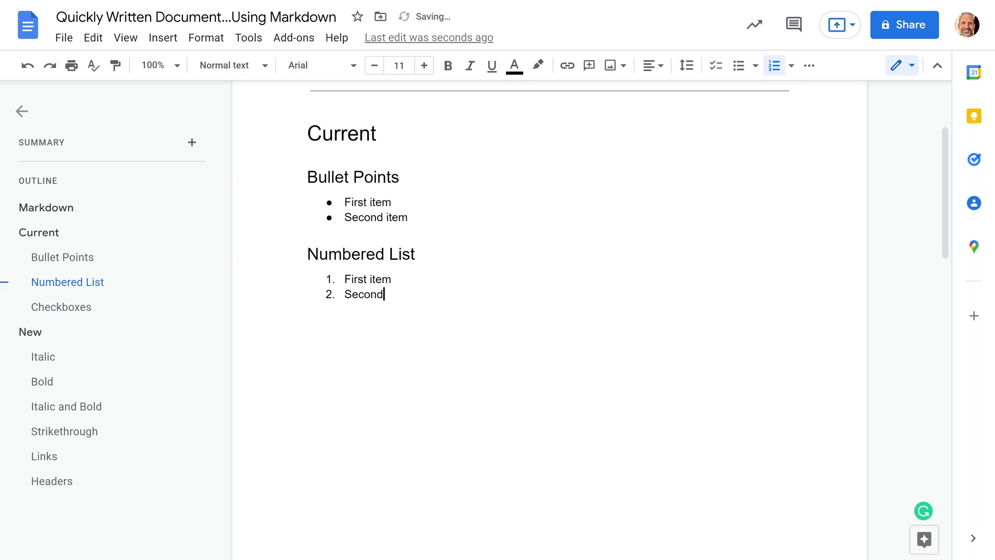
key(Return)
key(Tab)
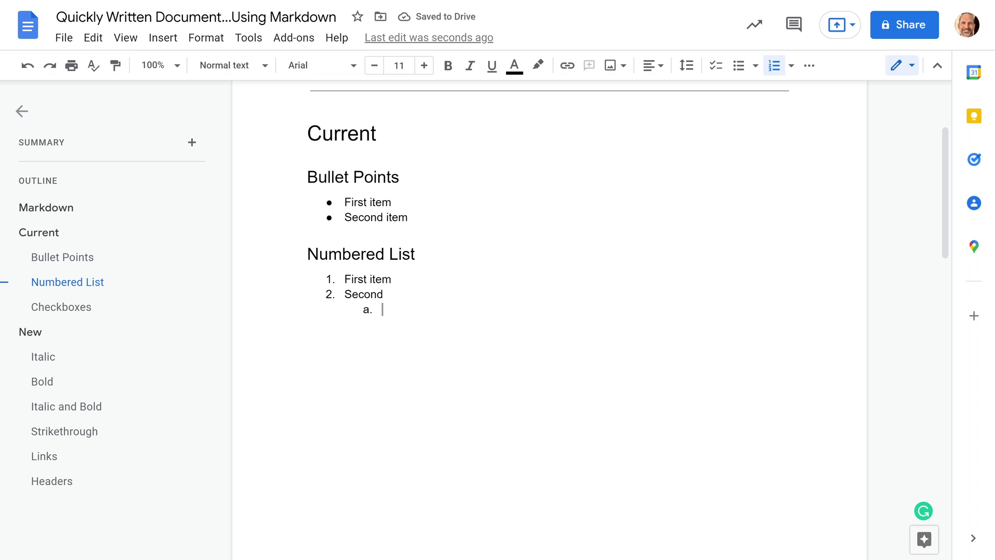
text(Sub item)
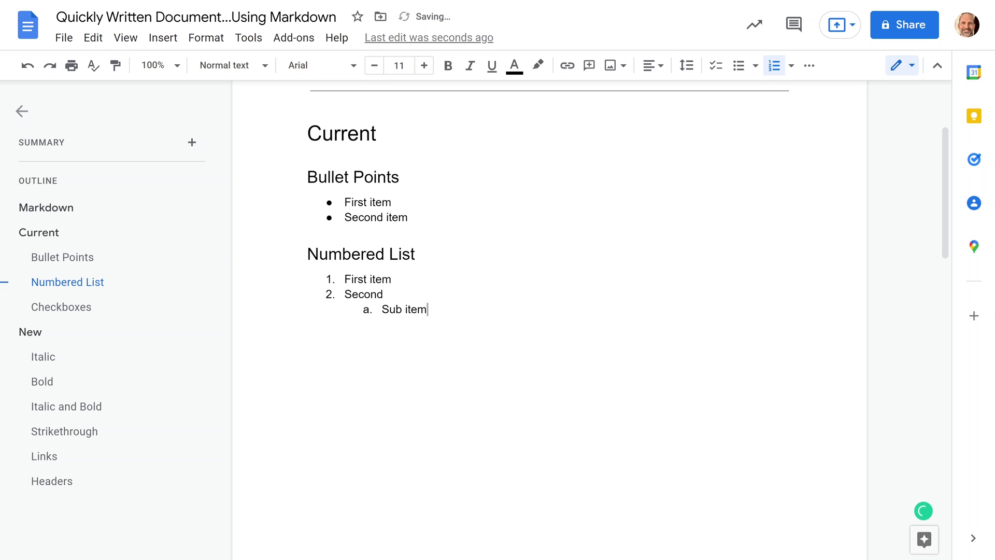
scroll(549, 311, down, 2)
scroll(550, 311, down, 10)
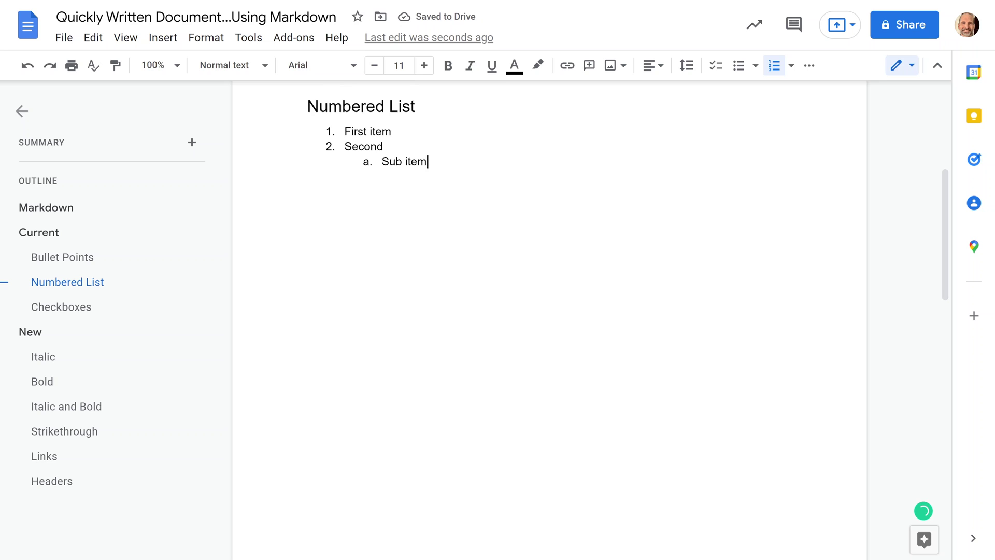
Add and tick a 'Task' checklist item under Checkboxes, then select the lists above it.
scroll(549, 311, down, 4)
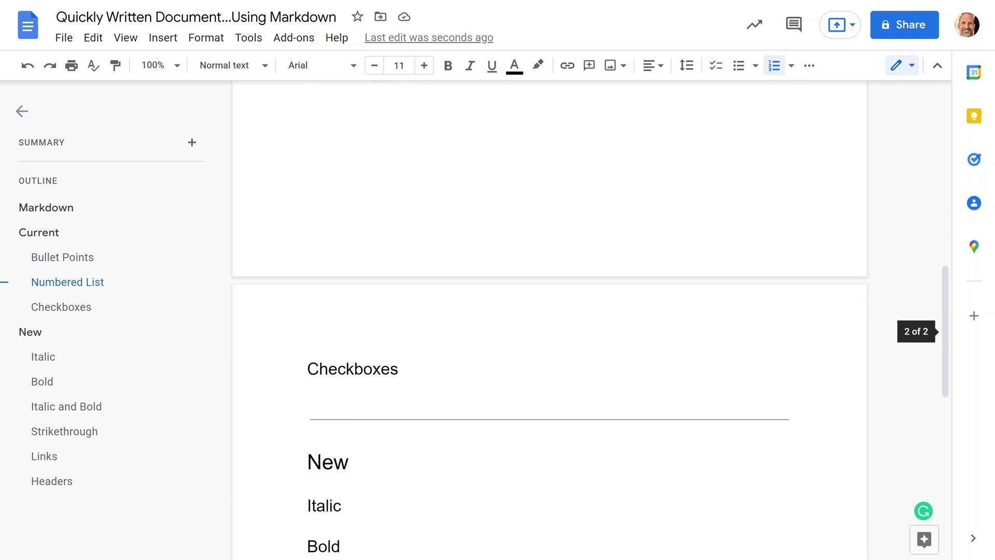
key(ctrl+Return)
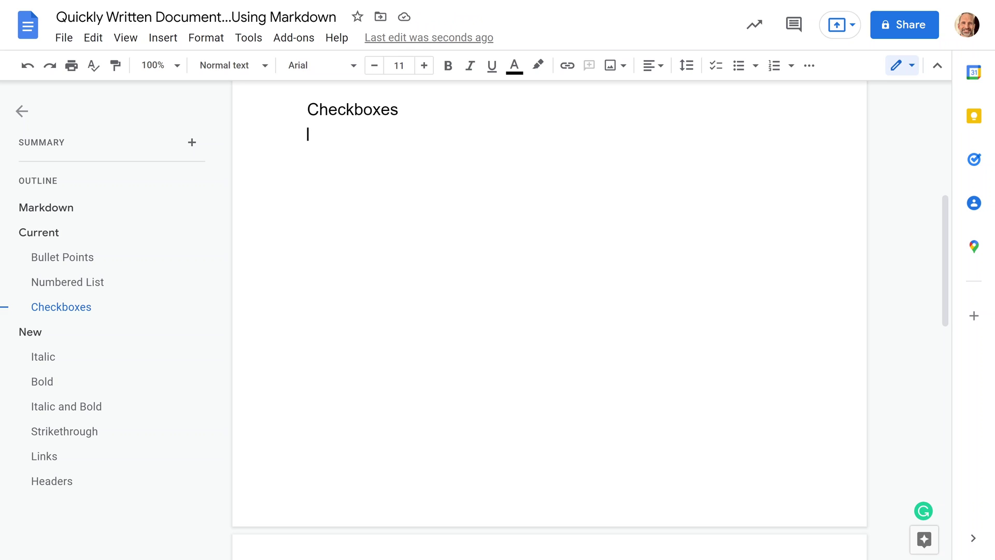
text([]])
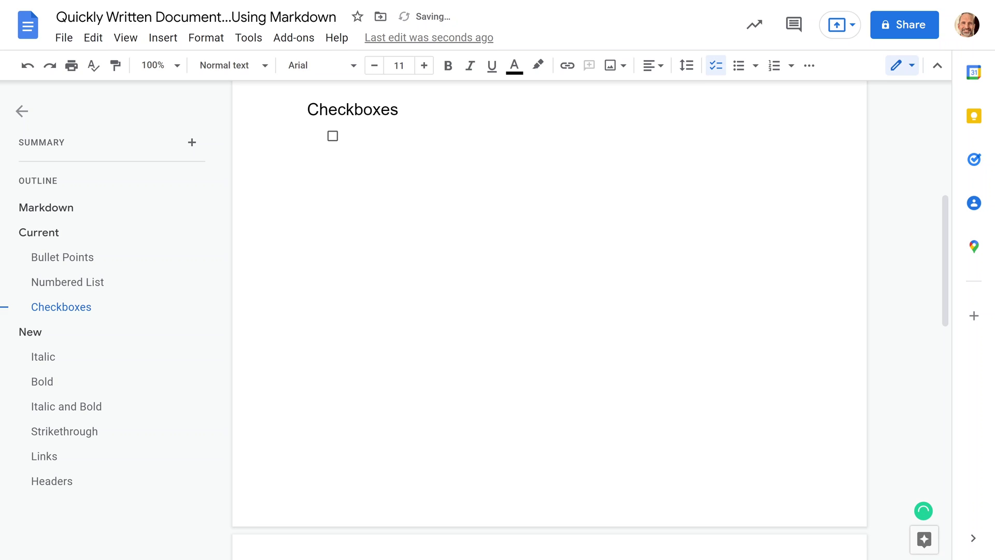
text( Task)
click(332, 138)
click(39, 232)
drag(344, 172, 407, 342)
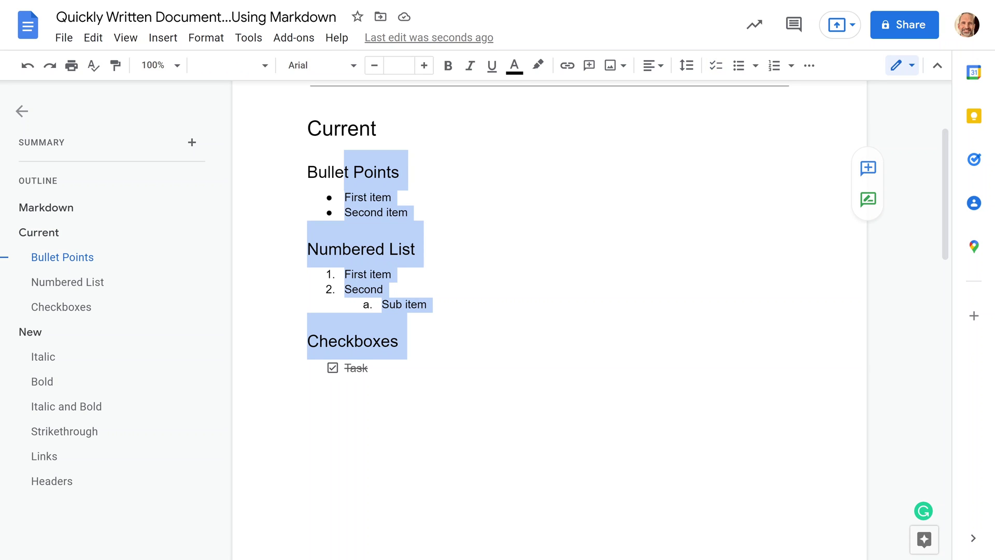
Scroll down to the New section and place the cursor after the Italic heading.
scroll(518, 260, down, 3)
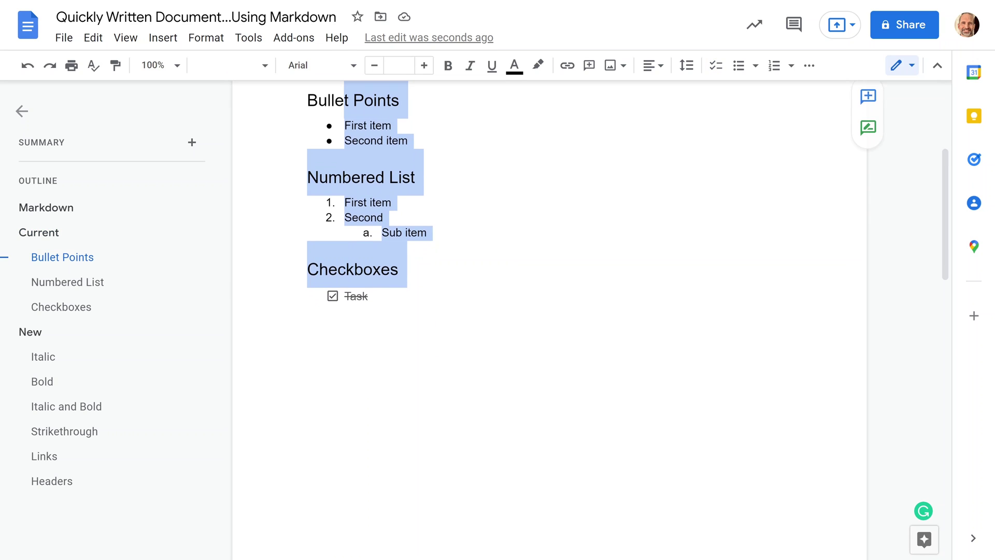
scroll(519, 260, down, 4)
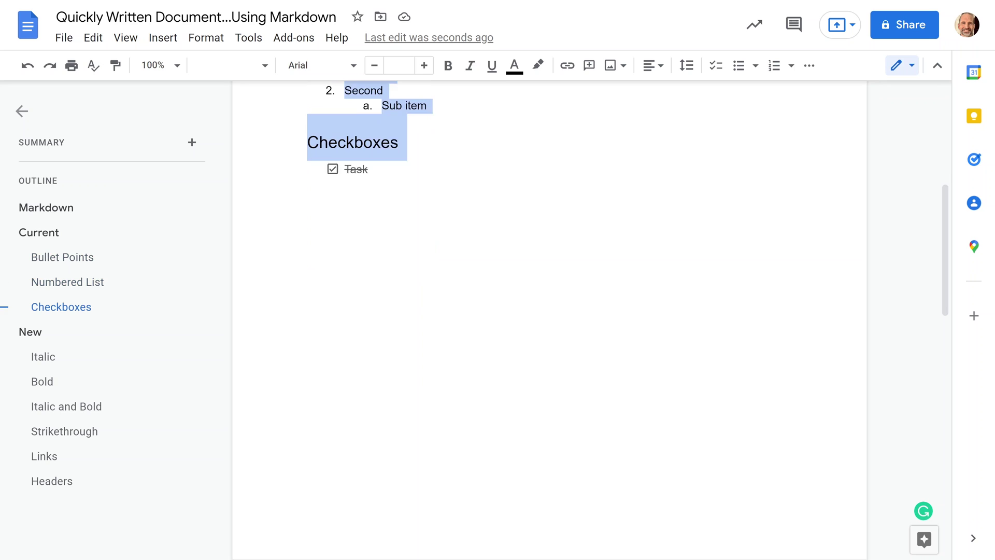
scroll(549, 311, down, 5)
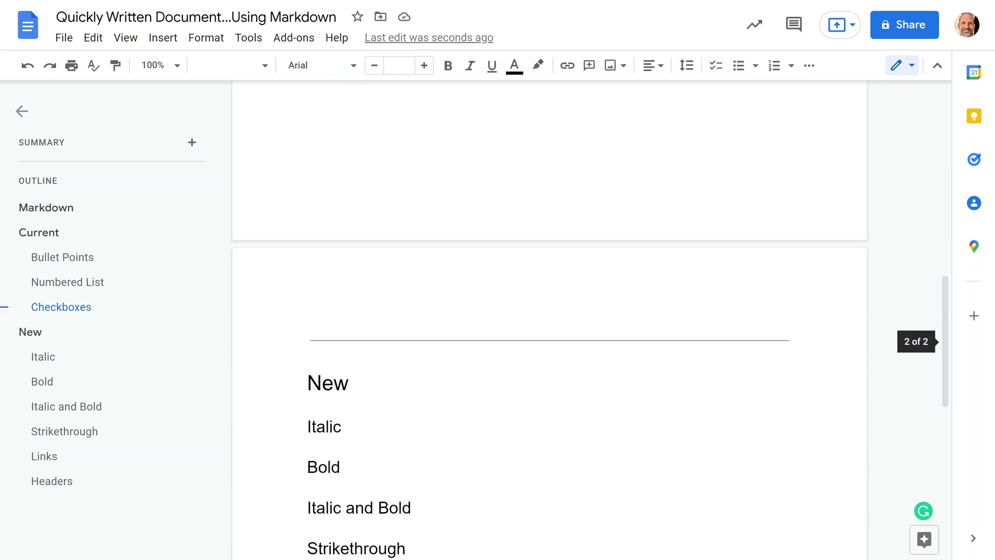
scroll(550, 310, down, 3)
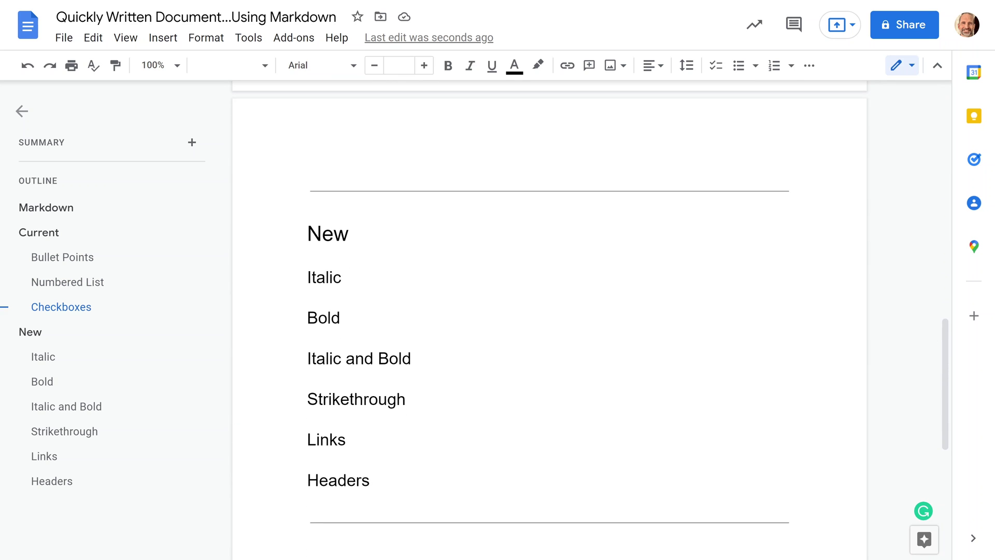
scroll(549, 311, down, 1)
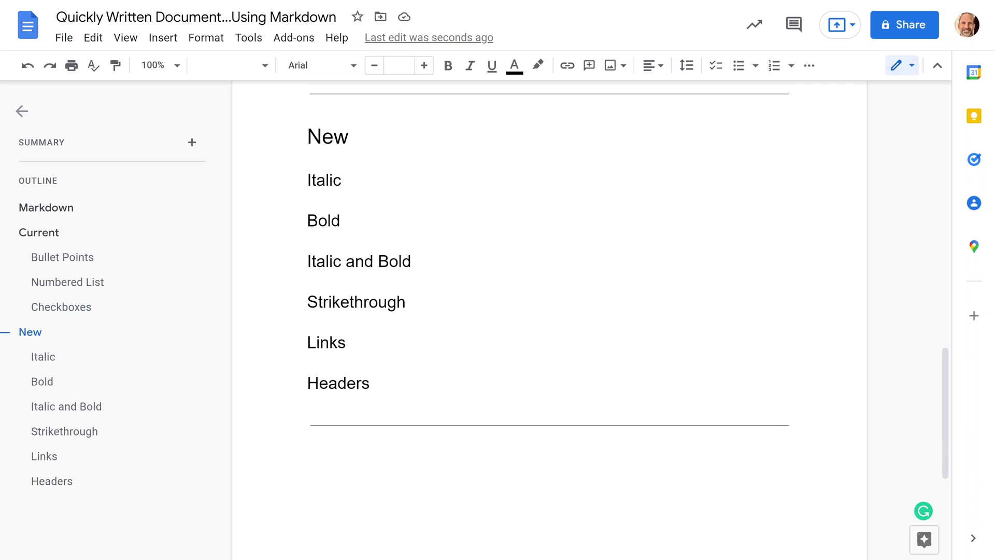
click(342, 177)
scroll(550, 310, up, 2)
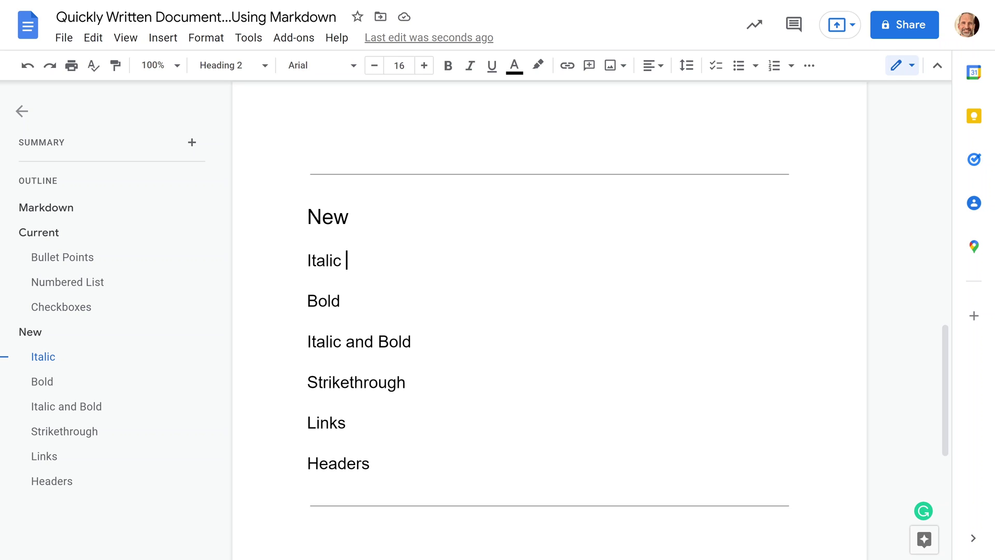
Type '*emphasize*' after Italic so the word becomes italic.
text(*e)
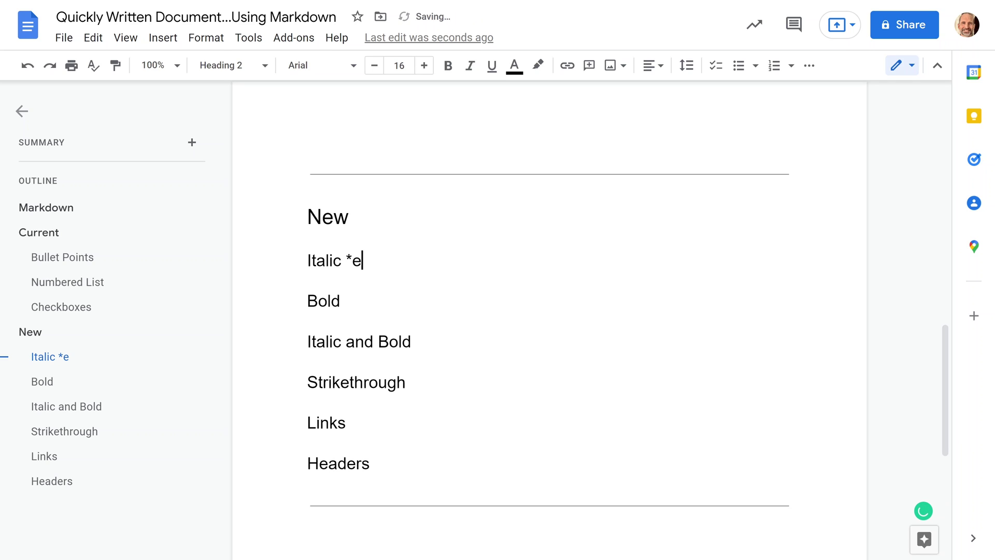
text(mphasi)
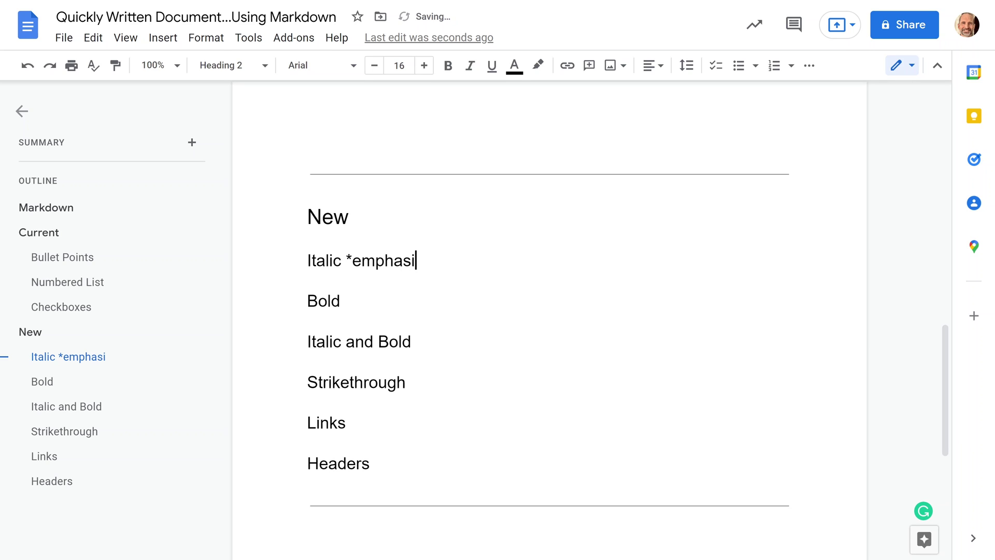
text(ze*)
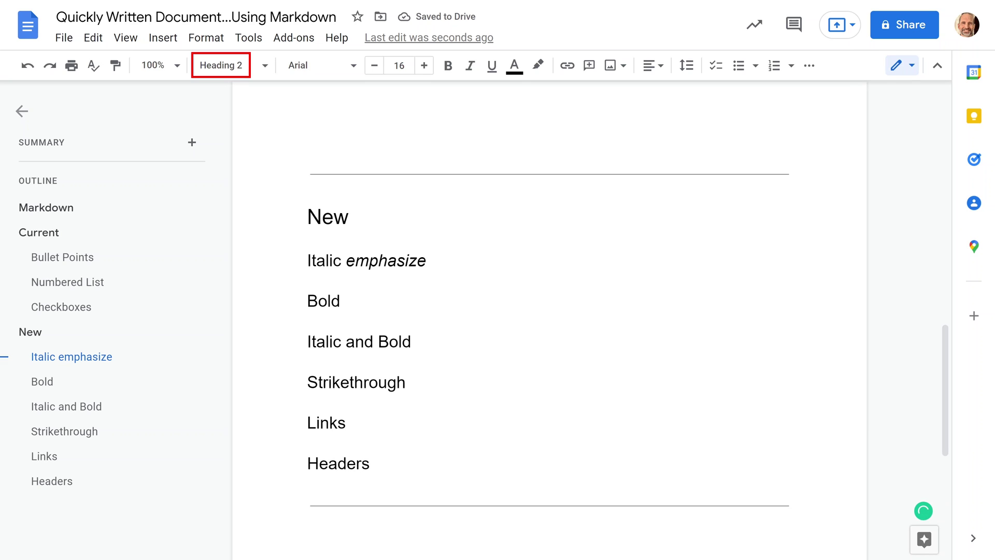
click(417, 260)
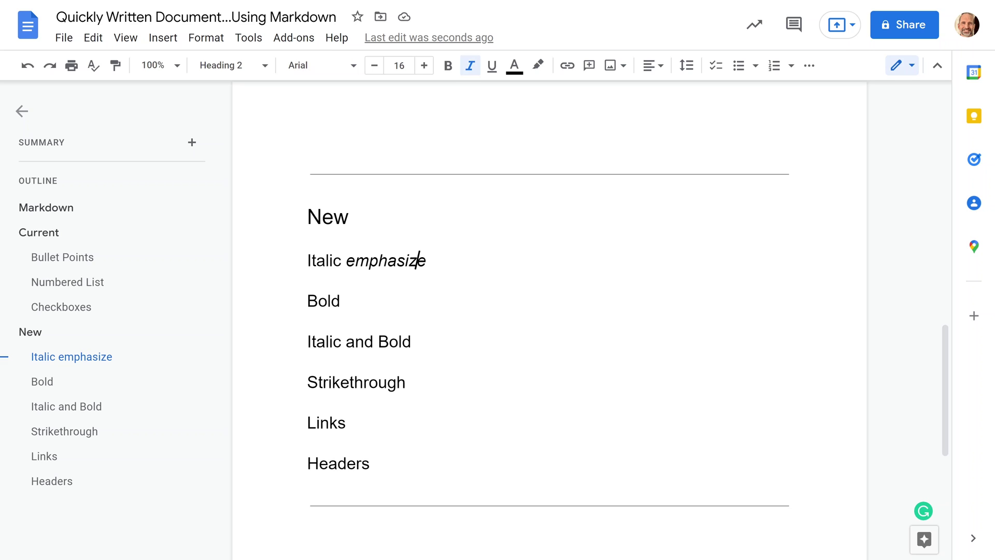
Append **important**, ***really important*** and -gone- to the Bold, Italic and Bold, and Strikethrough headings.
click(342, 300)
text(**im)
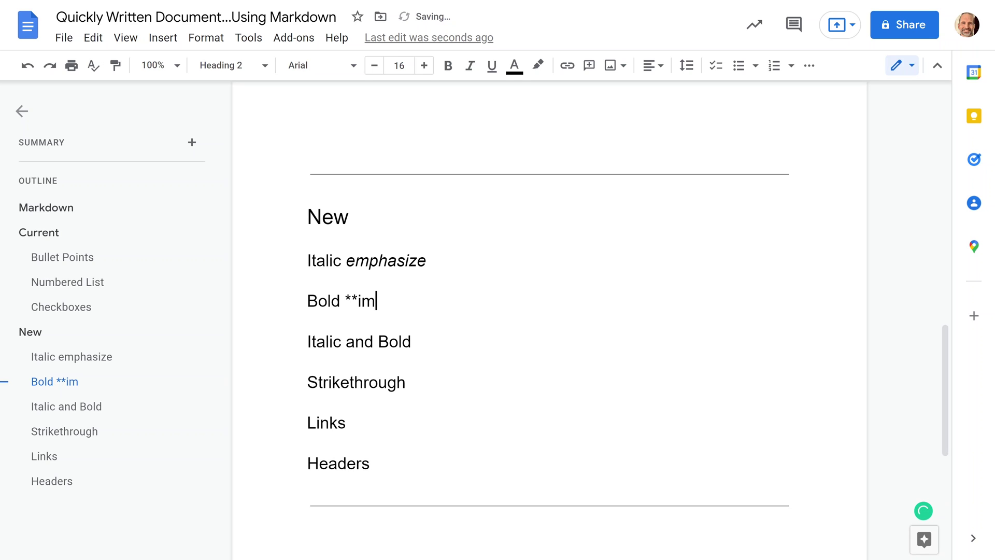
text(portant**)
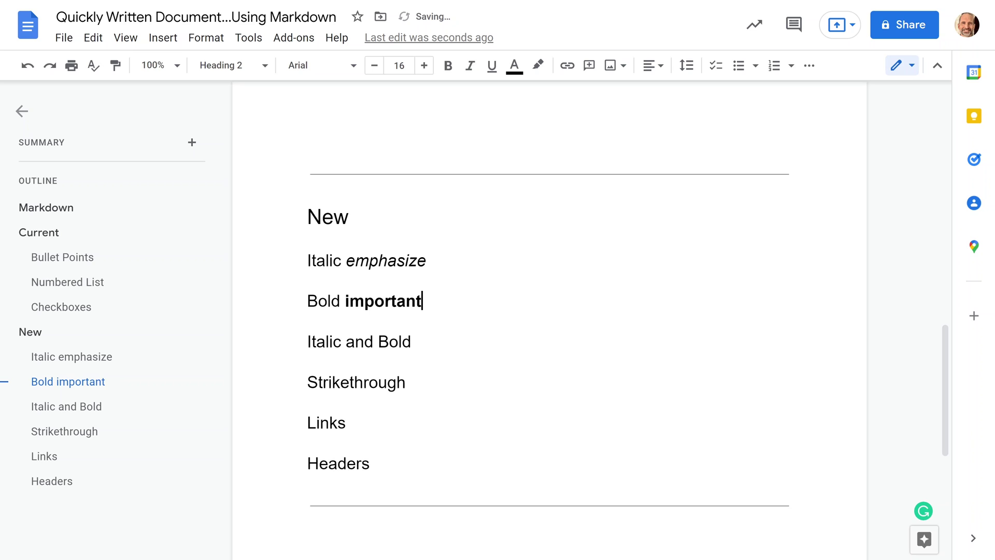
click(412, 342)
text(***really )
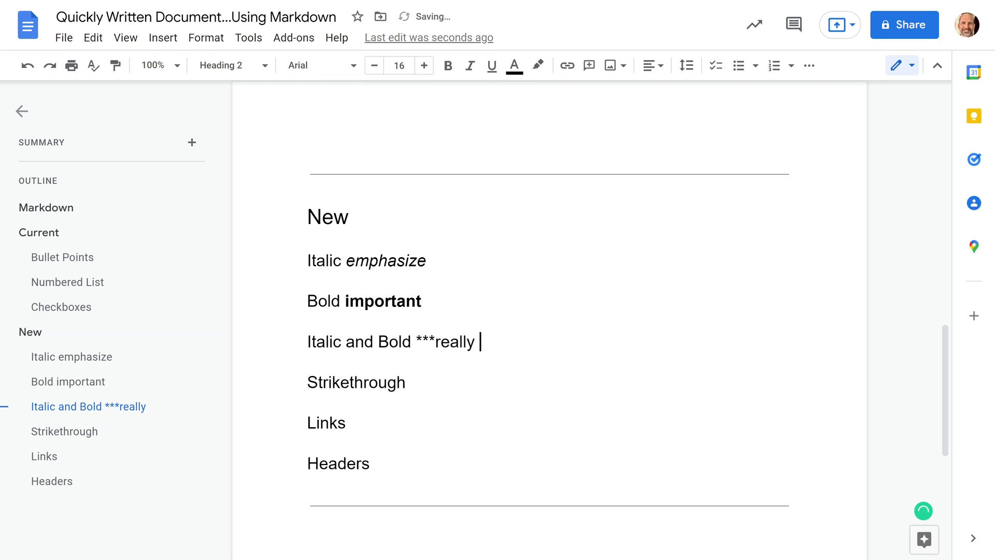
text(important)
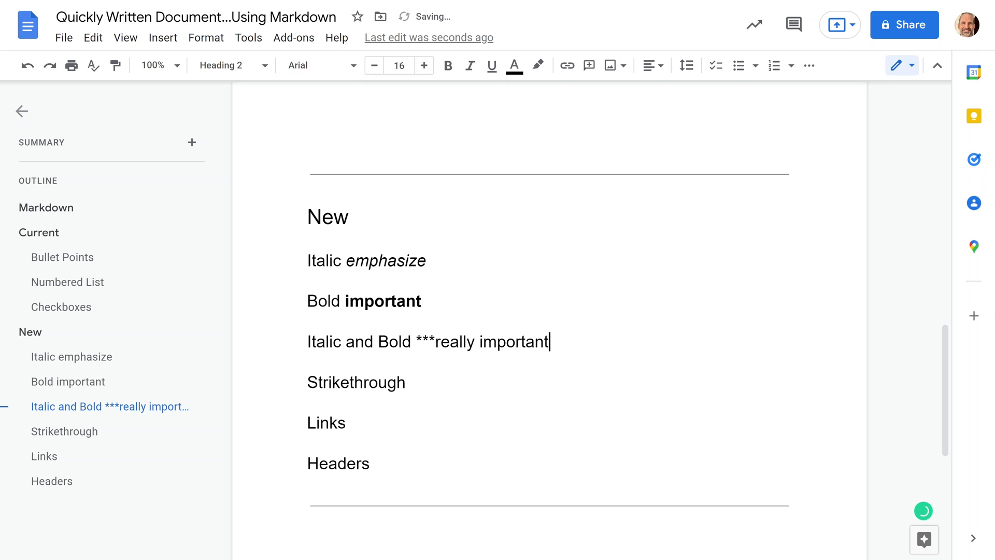
text(***)
click(407, 382)
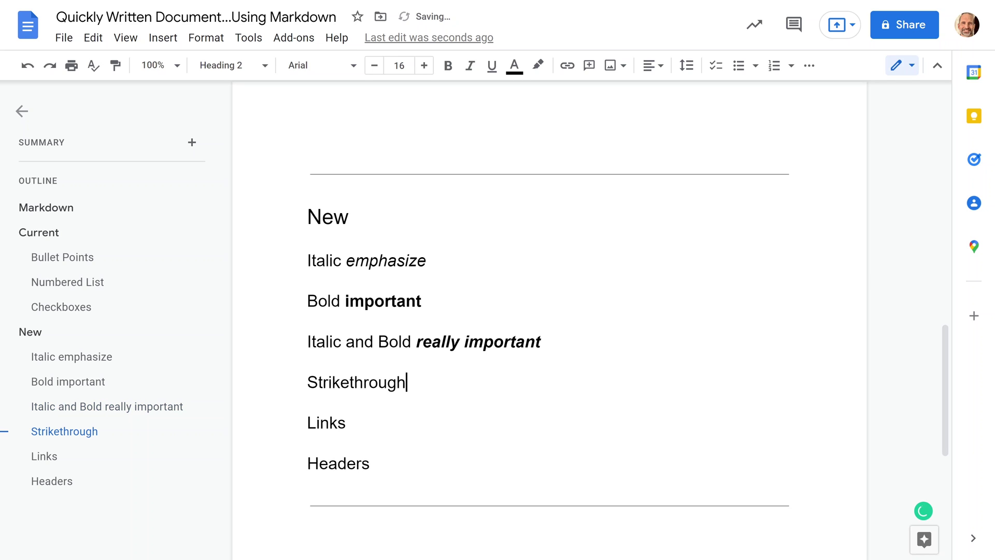
text(-)
text(gone)
text(-)
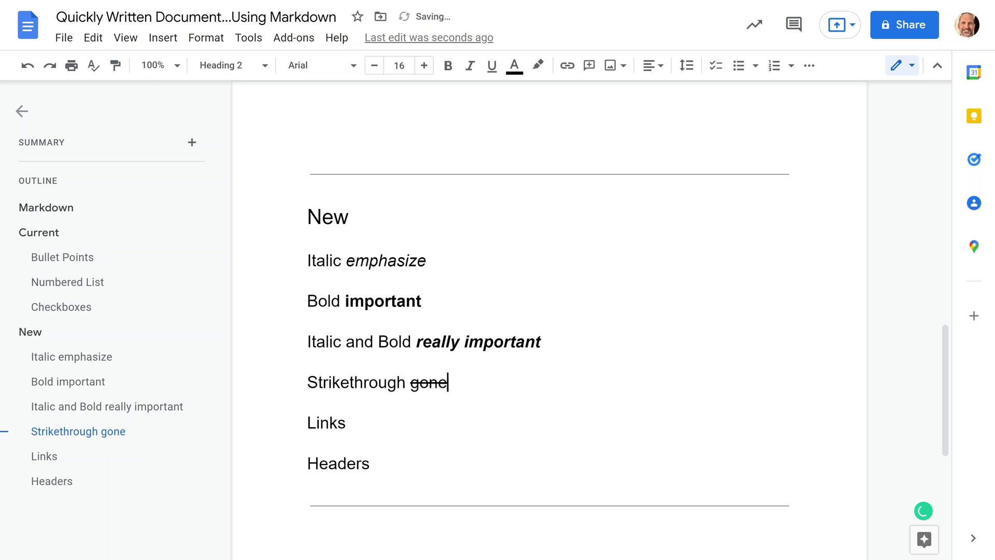
key(Down)
key(Return)
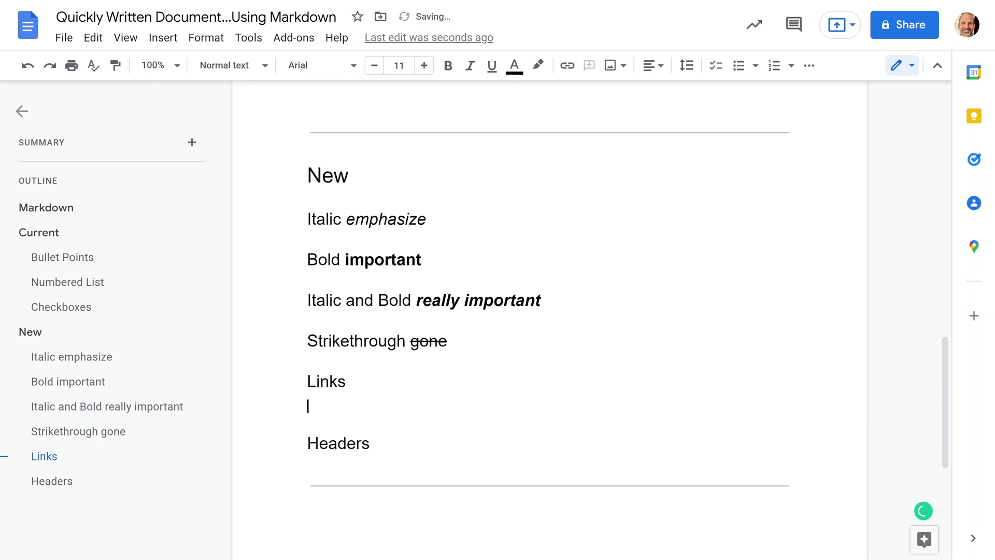
text([)
key(BackSpace)
text(This i)
key(BackSpace)
text(s)
text(s)
key(BackSpace)
key(BackSpace)
key(BackSpace)
key(BackSpace)
key(BackSpace)
key(BackSpace)
key(BackSpace)
key(BackSpace)
text([si)
key(BackSpace)
key(BackSpace)
text(site])
key(shift+Right)
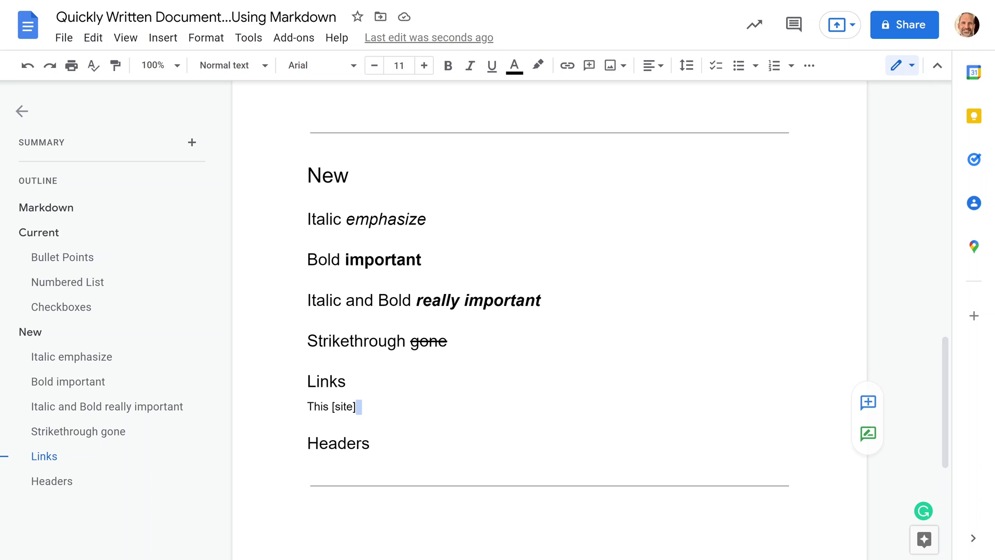
text(()
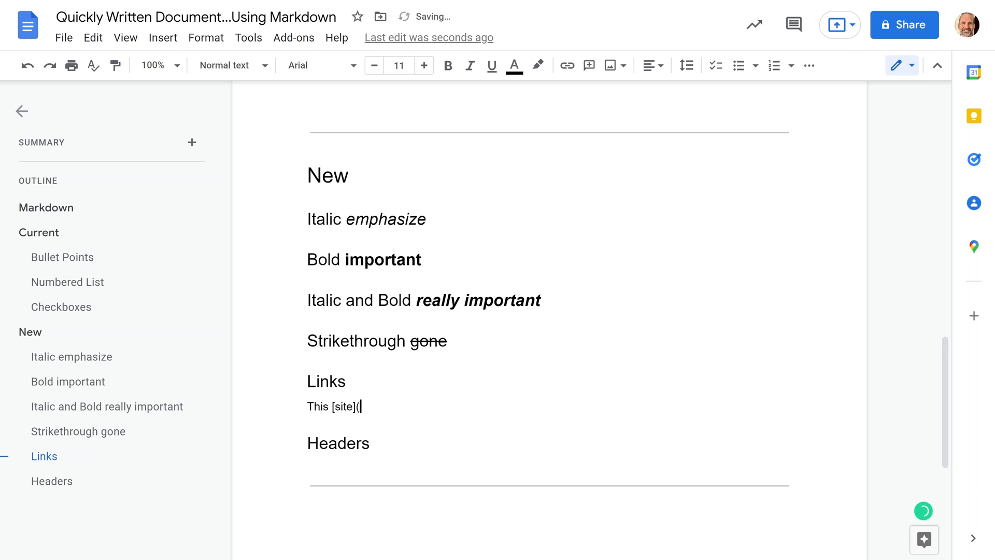
text(https://sheetshel)
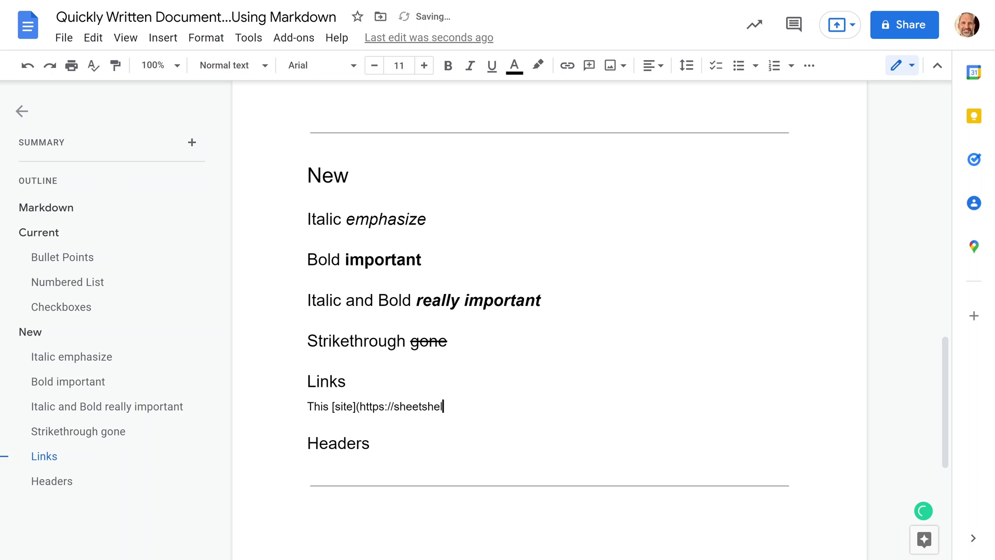
text(p.com))
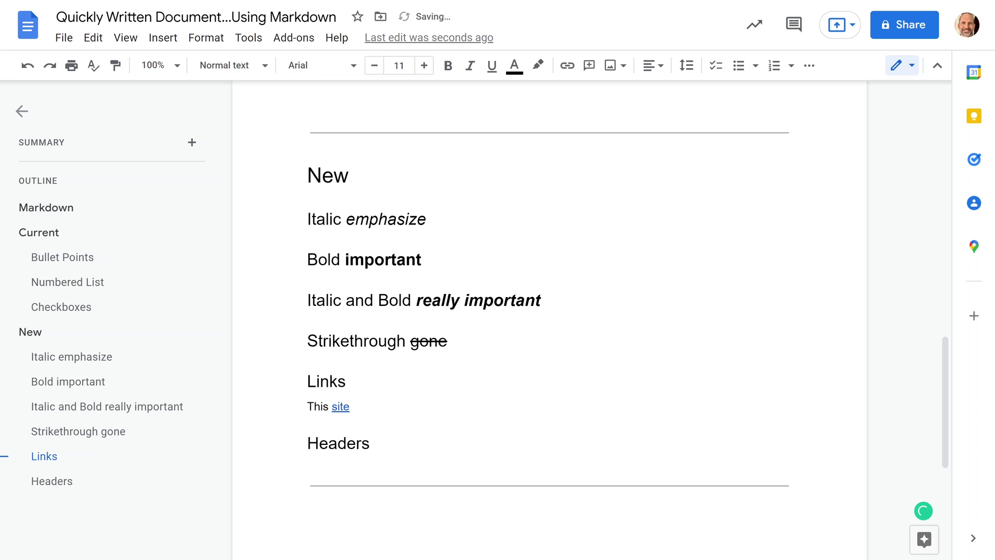
text( is great.)
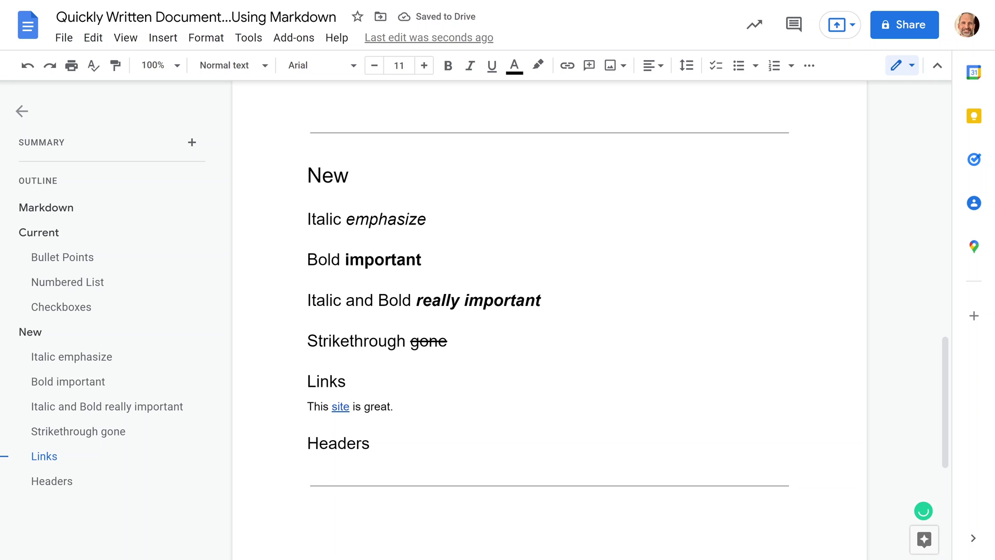
On a new line below Headers, type '### Next subject' to make a Heading 3.
click(370, 443)
key(Return)
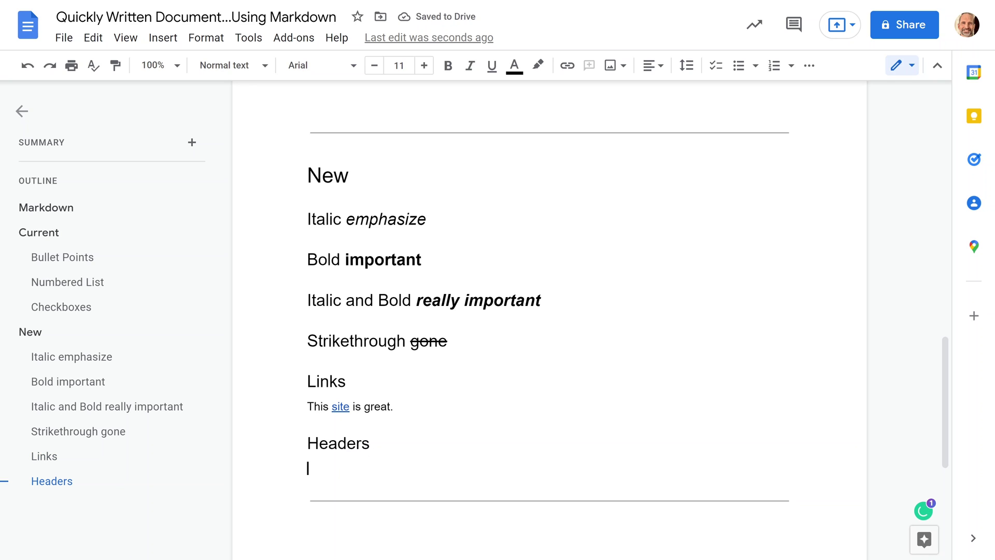
key(Up)
key(Down)
key(Up)
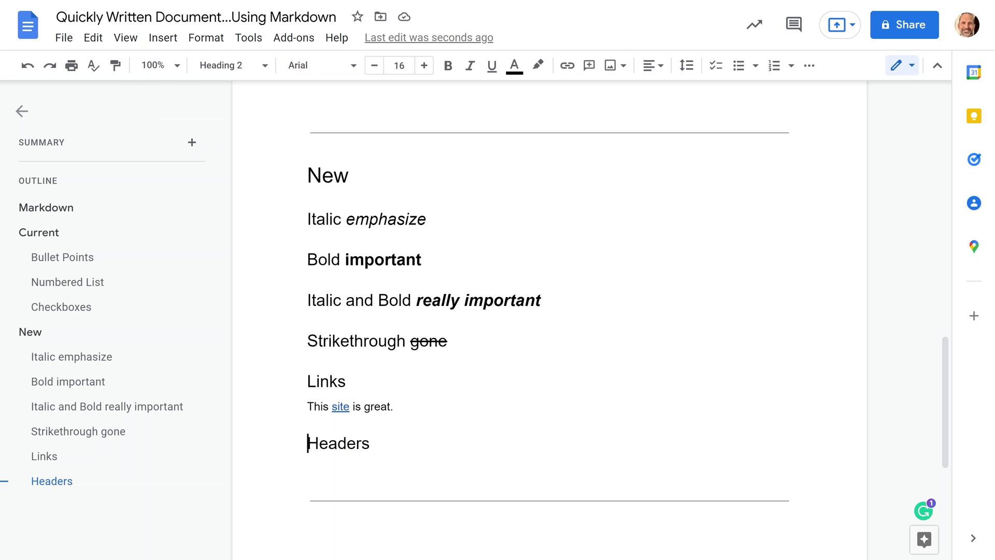
key(Down)
text(### )
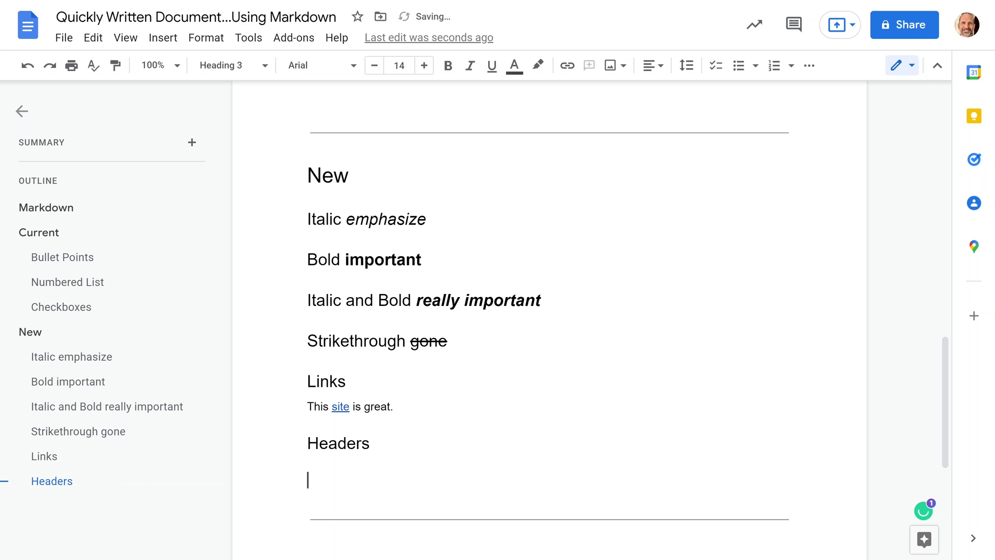
text(Next subject)
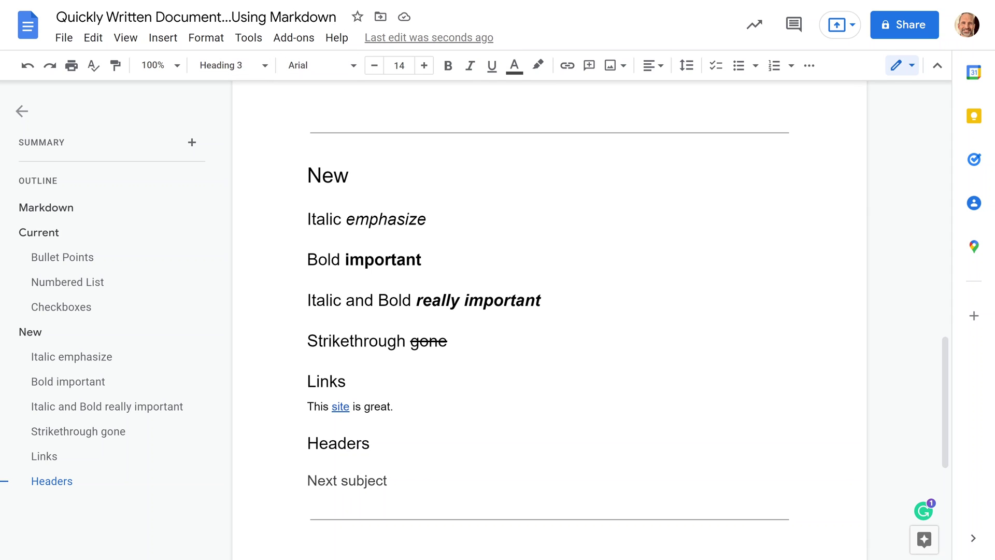
Jump via the outline between Strikethrough gone, Italic and Bold really important, and Bold important.
click(70, 432)
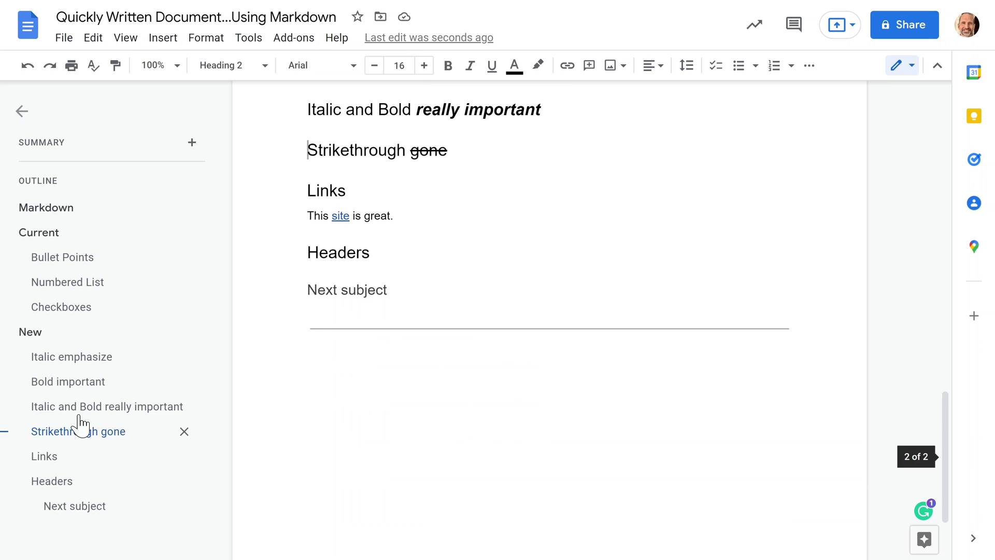
click(79, 407)
click(94, 388)
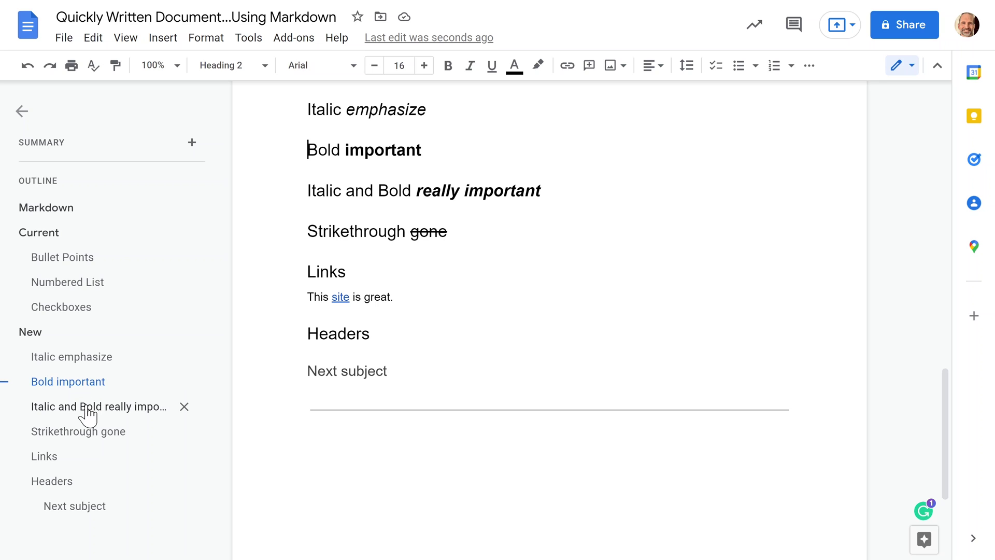
click(85, 406)
click(85, 433)
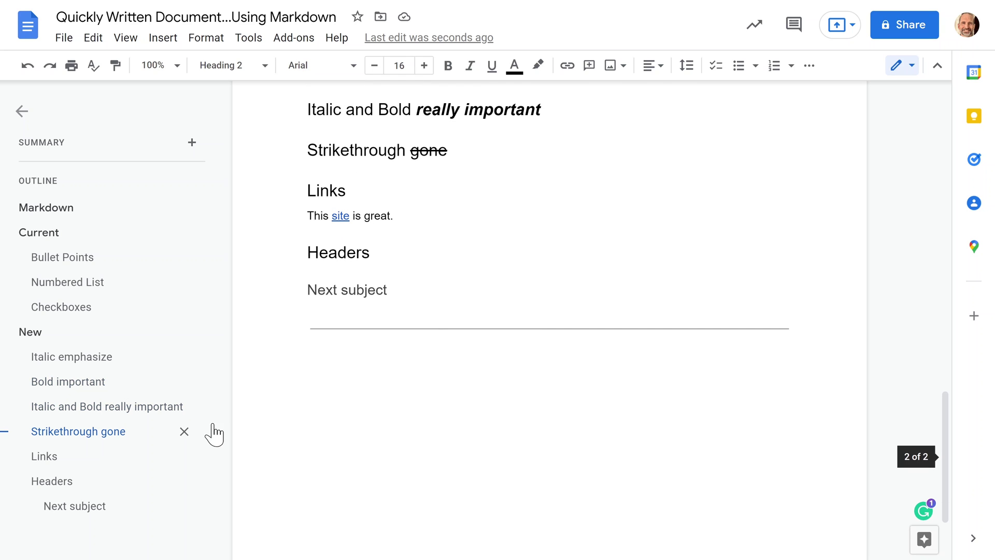